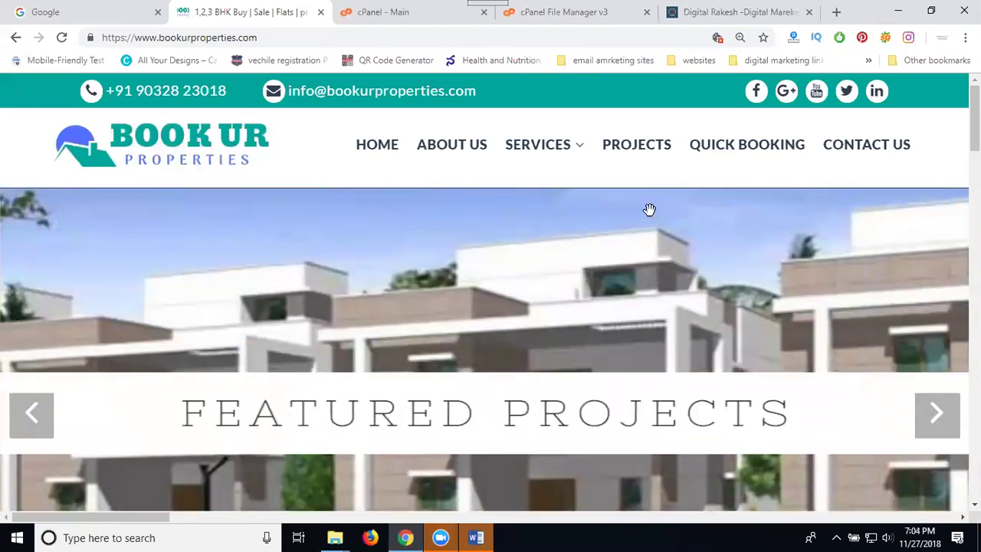
{"action": "left_click", "coordinate": [703, 9]}
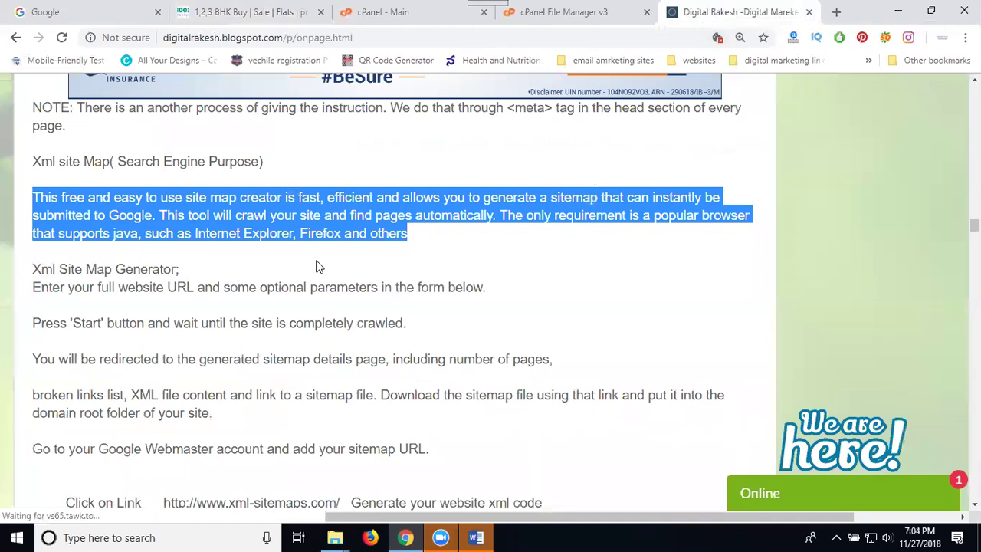
{"action": "left_click", "coordinate": [47, 203]}
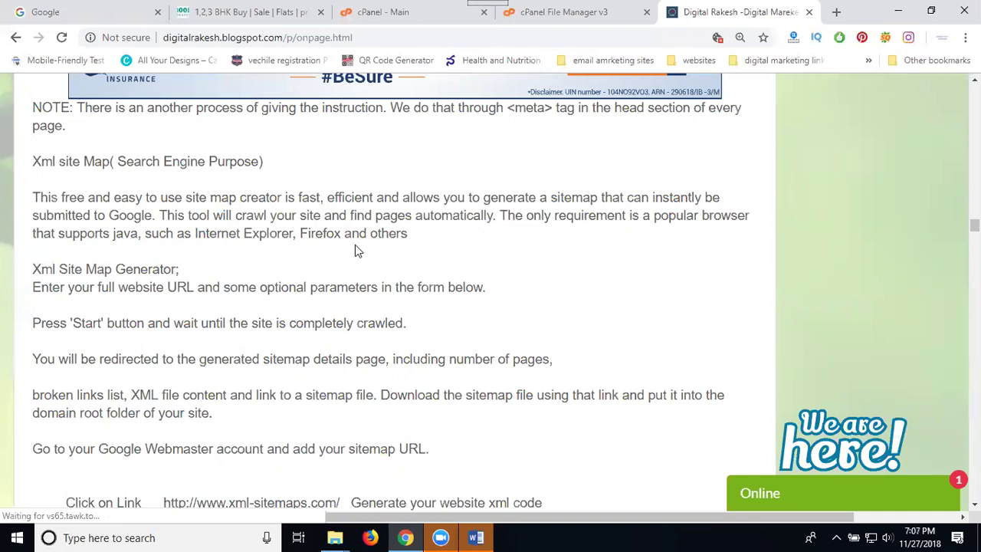
Open xml-sitemaps.com in a new browser tab
{"action": "left_click", "coordinate": [835, 15]}
{"action": "type", "text": "xml"}
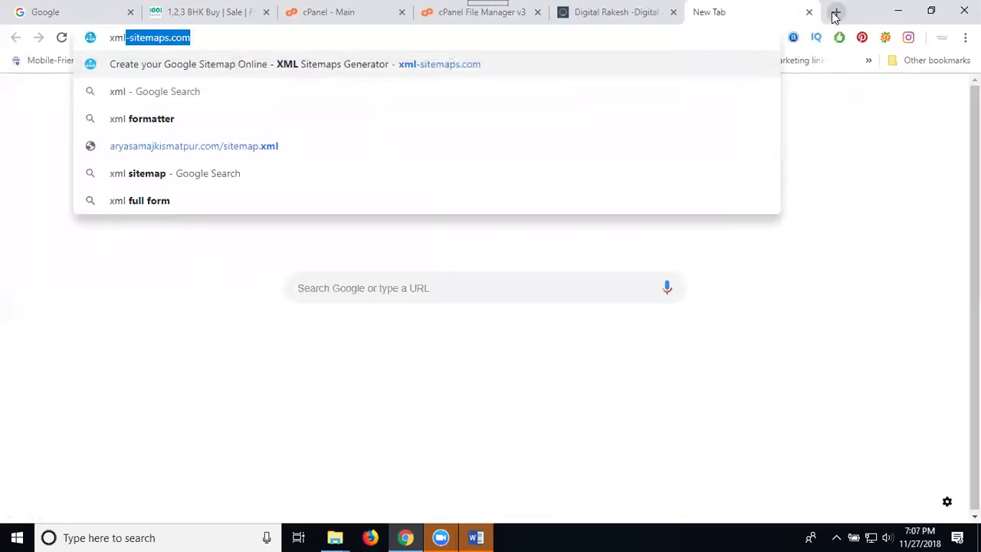
{"action": "key", "text": "Return"}
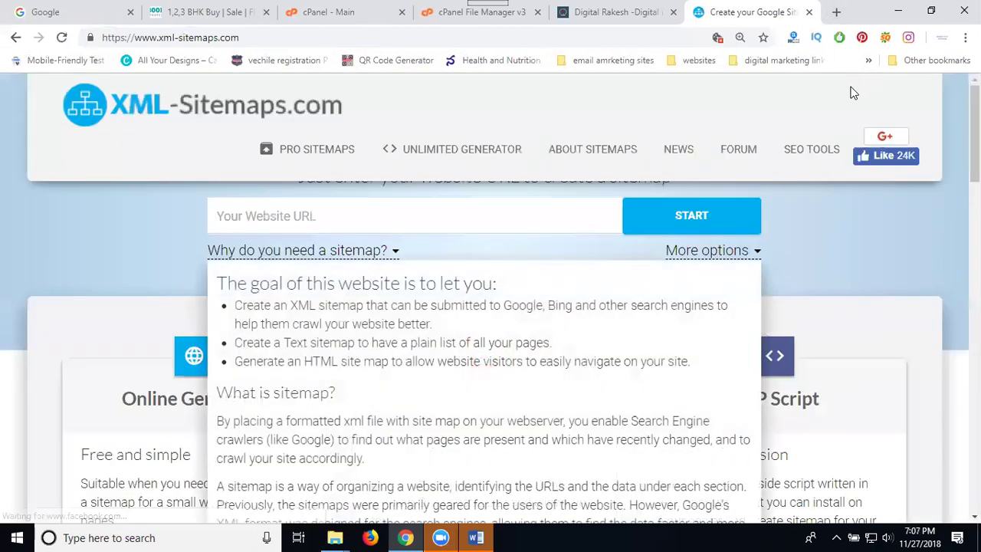
Copy the bookurproperties.com address from its tab and return to the sitemap generator
{"action": "left_click", "coordinate": [169, 14]}
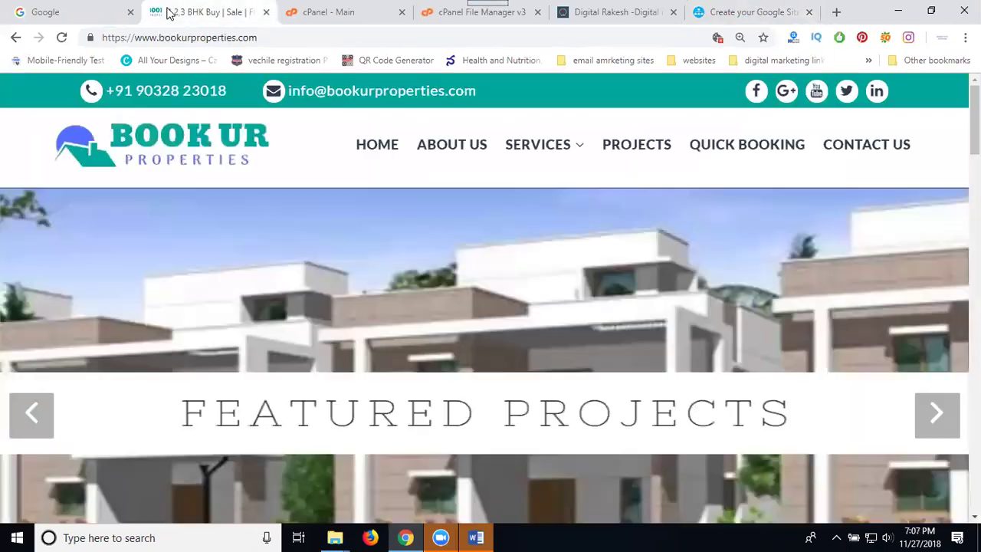
{"action": "left_click", "coordinate": [177, 38]}
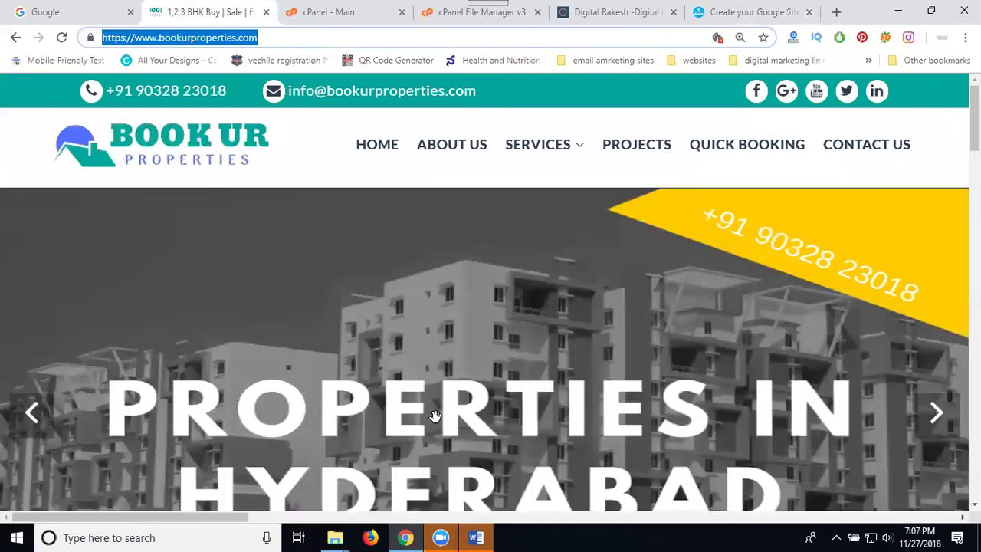
{"action": "left_click", "coordinate": [732, 13]}
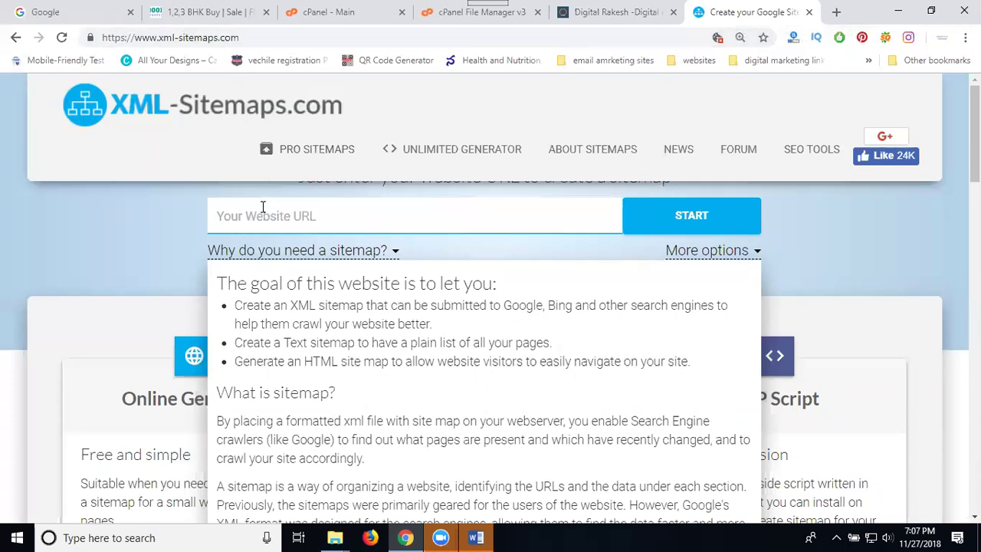
{"action": "left_click", "coordinate": [262, 207]}
{"action": "type", "text": "https://www.bookurproperties.com/"}
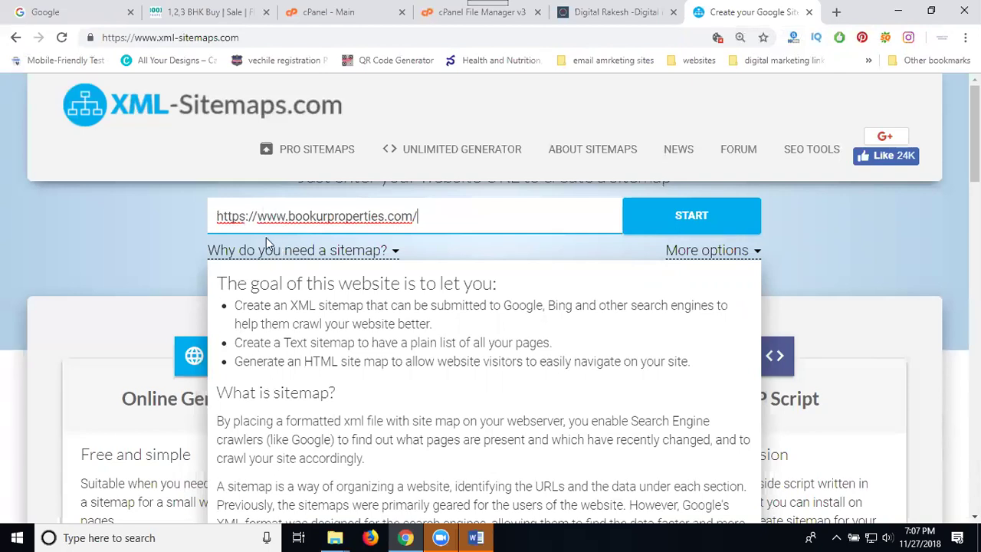
{"action": "left_click", "coordinate": [685, 259]}
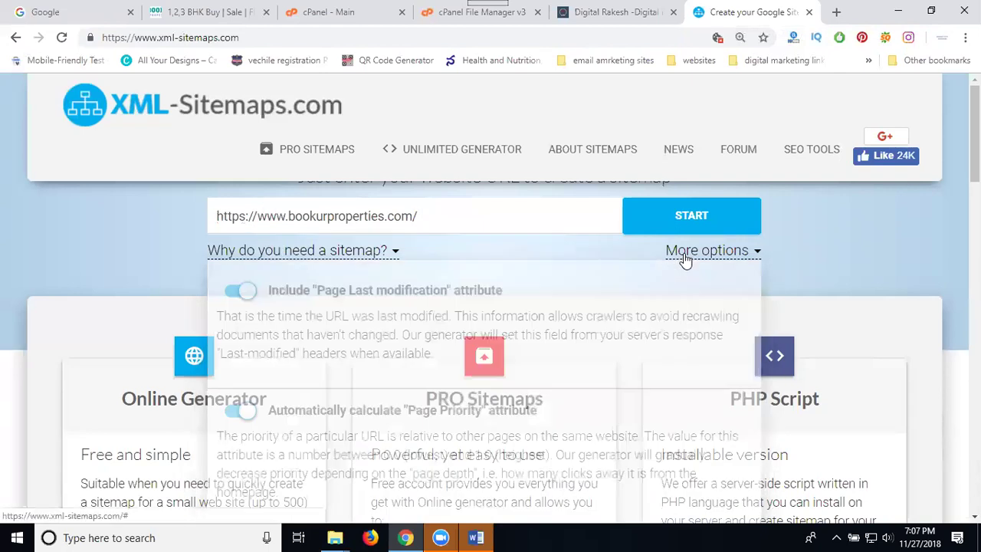
{"action": "scroll", "coordinate": [686, 259], "scroll_direction": "down", "scroll_amount": 1}
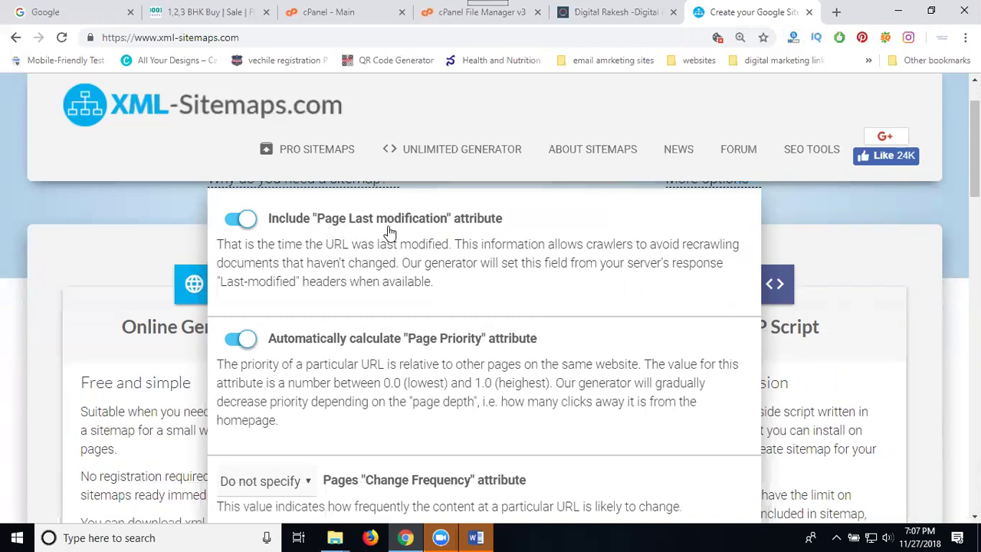
{"action": "scroll", "coordinate": [281, 280], "scroll_direction": "down", "scroll_amount": 1}
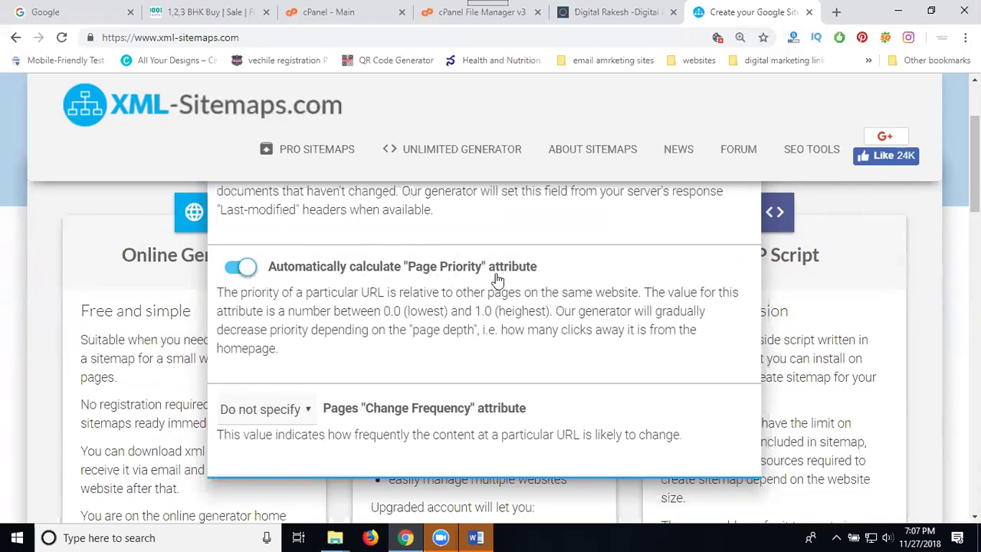
{"action": "scroll", "coordinate": [483, 287], "scroll_direction": "down", "scroll_amount": 1}
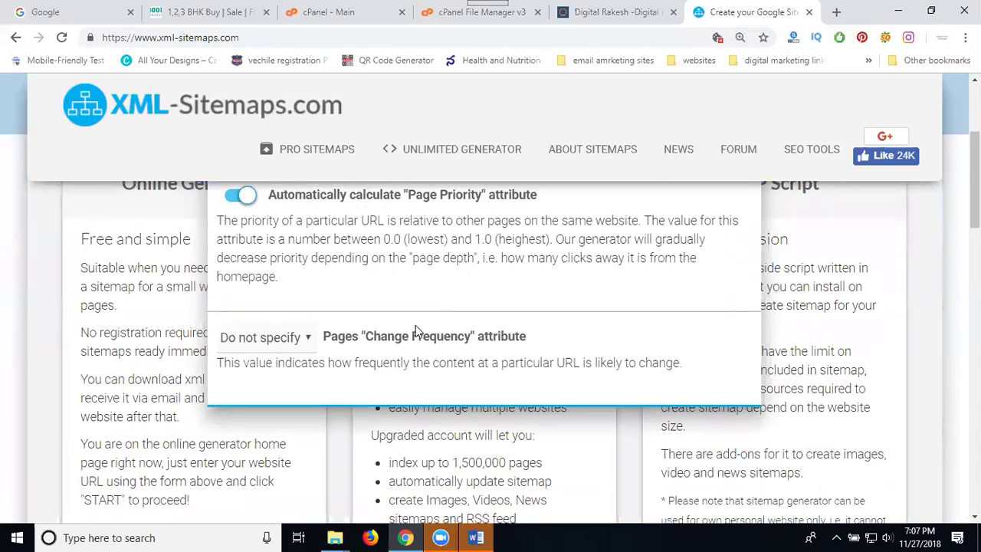
{"action": "left_click", "coordinate": [276, 338]}
{"action": "left_click", "coordinate": [266, 378]}
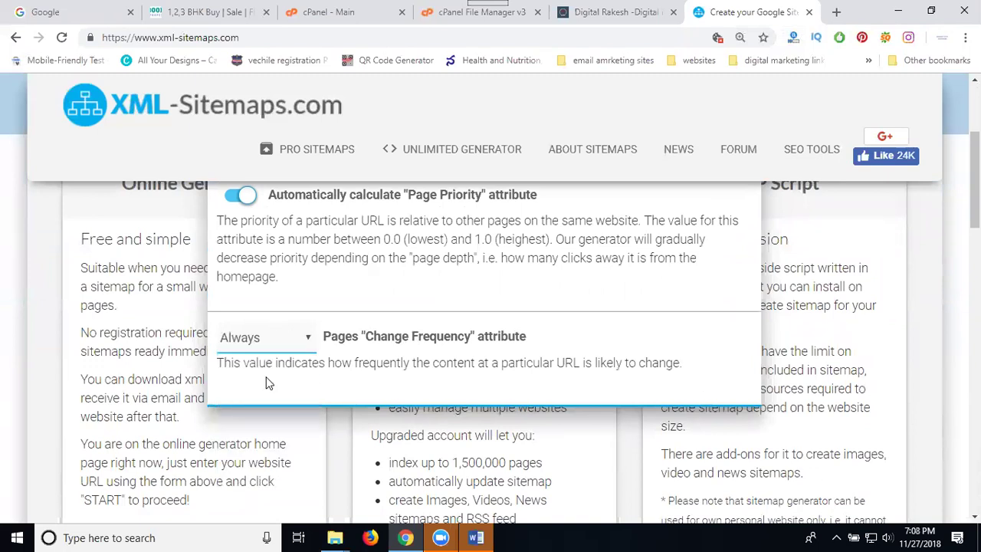
{"action": "scroll", "coordinate": [429, 308], "scroll_direction": "up", "scroll_amount": 1}
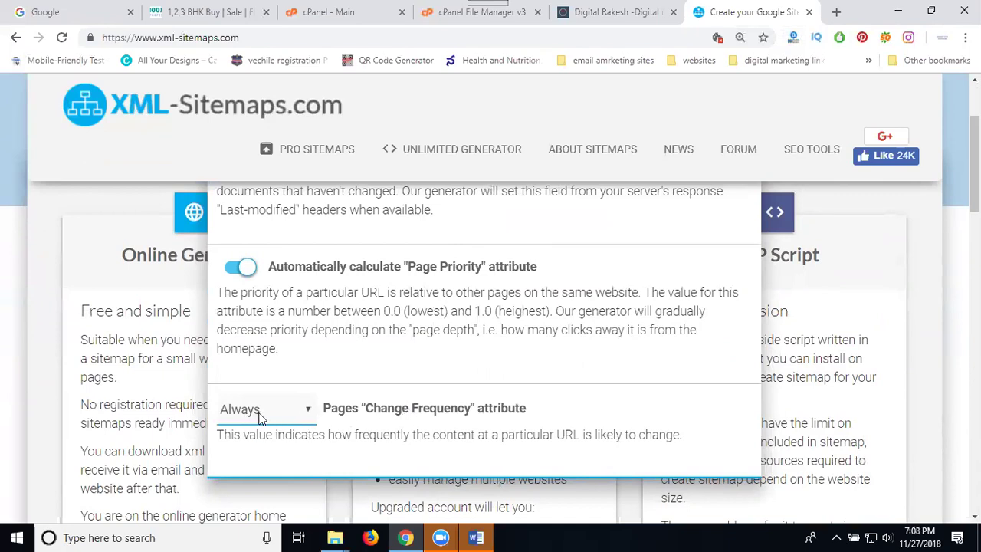
{"action": "scroll", "coordinate": [252, 412], "scroll_direction": "up", "scroll_amount": 1}
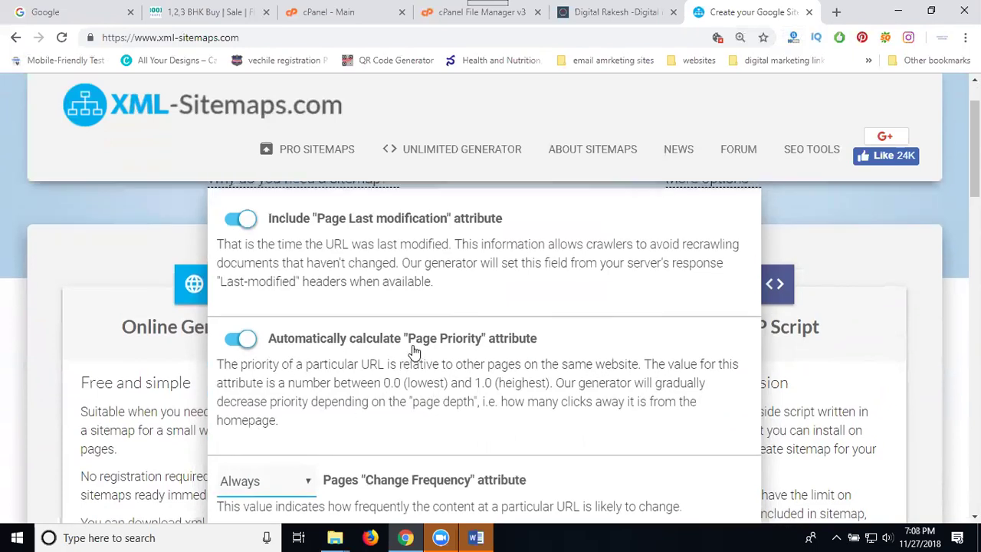
{"action": "scroll", "coordinate": [414, 351], "scroll_direction": "up", "scroll_amount": 1}
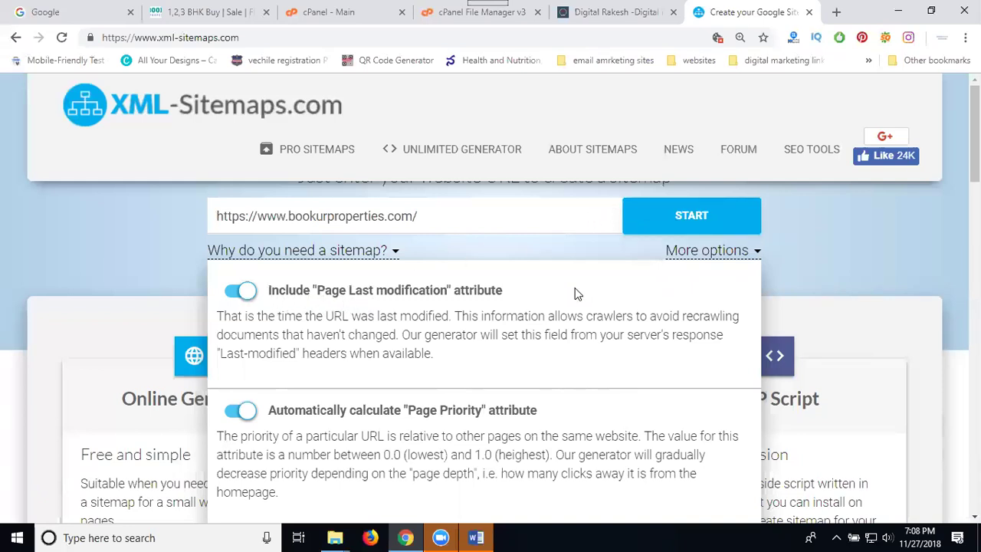
Crawl the property site into a 31-page sitemap and download the sitemap.xml file
{"action": "left_click", "coordinate": [666, 221]}
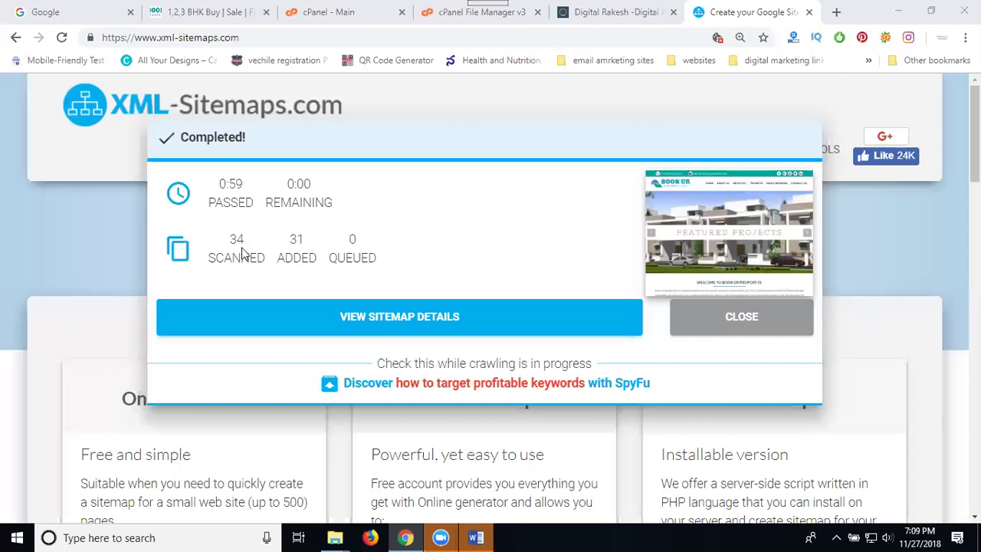
{"action": "left_click", "coordinate": [377, 317]}
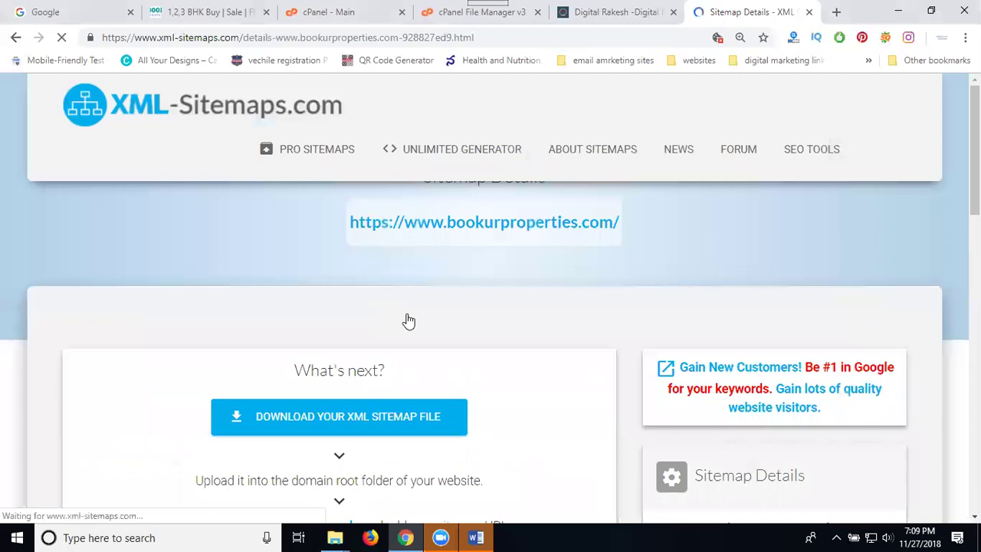
{"action": "scroll", "coordinate": [414, 337], "scroll_direction": "down", "scroll_amount": 1}
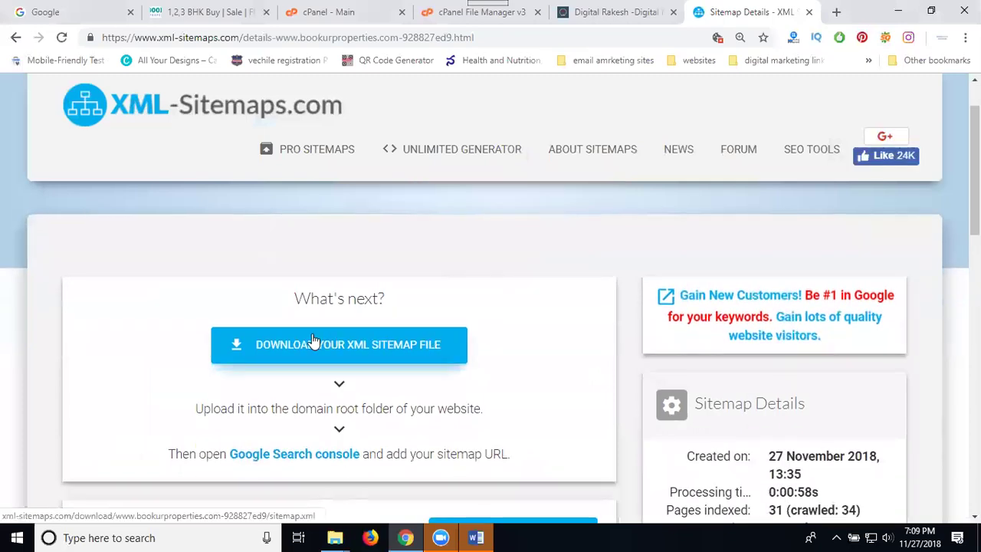
{"action": "left_click", "coordinate": [313, 341]}
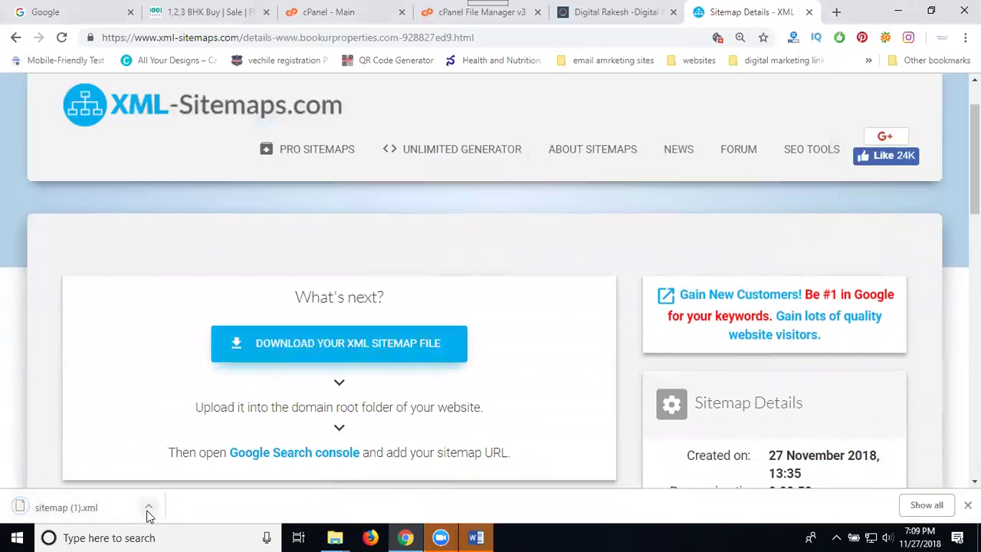
Permanently delete both old sitemap copies from the Downloads folder
{"action": "left_click", "coordinate": [149, 509]}
{"action": "left_click", "coordinate": [168, 461]}
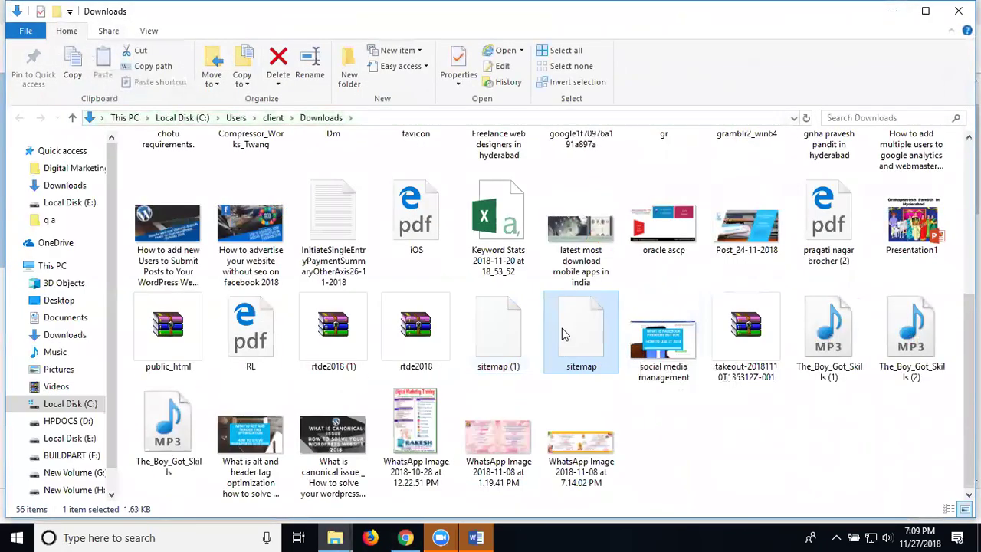
{"action": "left_click", "coordinate": [496, 341], "text": "ctrl"}
{"action": "key", "text": "shift+Delete"}
{"action": "key", "text": "Return"}
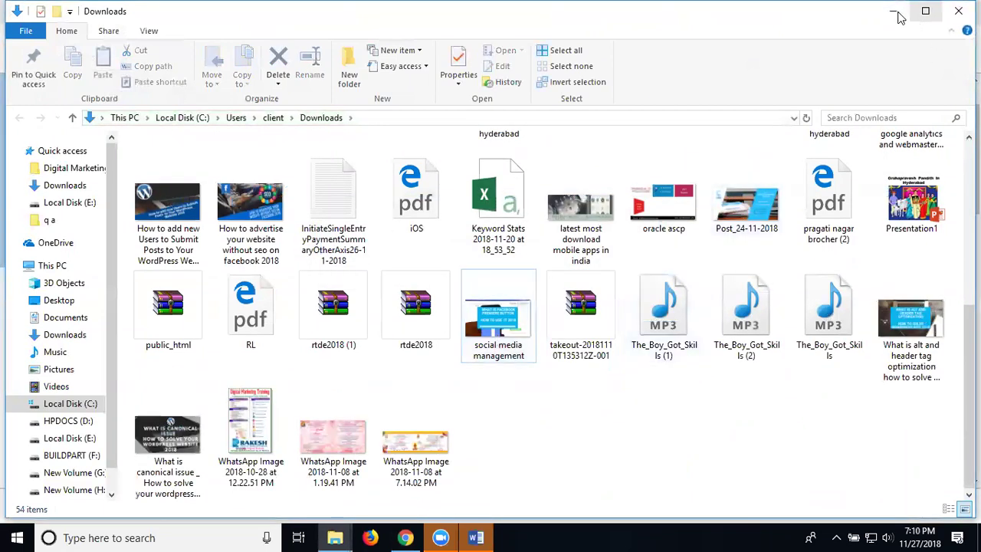
{"action": "left_click", "coordinate": [897, 17]}
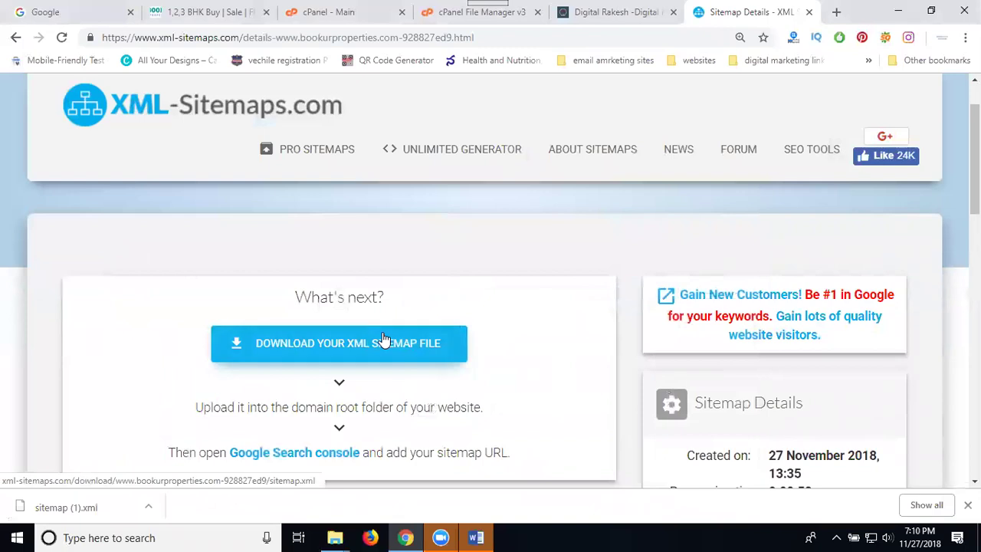
Download a fresh sitemap.xml and switch to the cPanel dashboard
{"action": "left_click", "coordinate": [383, 341]}
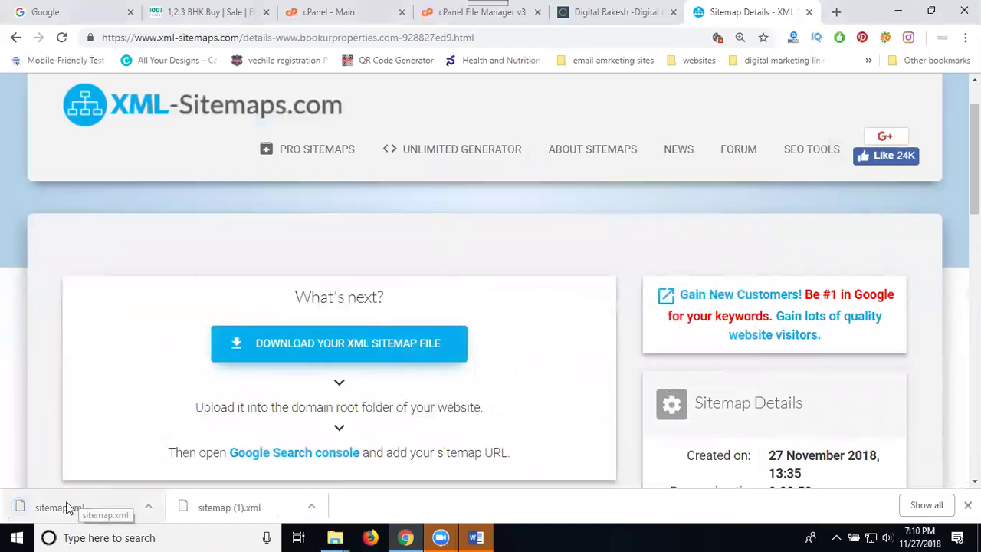
{"action": "left_click", "coordinate": [190, 14]}
{"action": "left_click", "coordinate": [302, 12]}
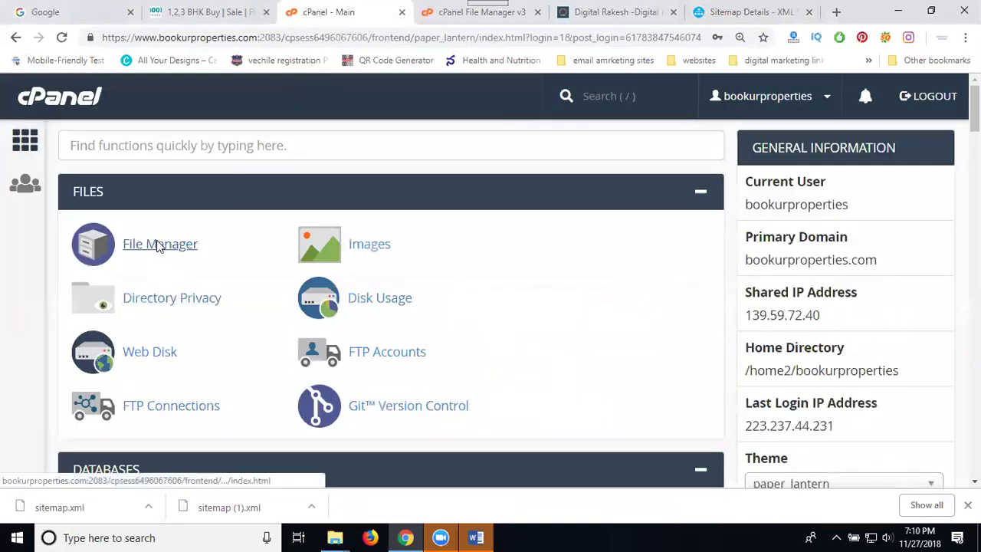
Open public_html in cPanel File Manager and go to its Upload page
{"action": "left_click", "coordinate": [160, 243]}
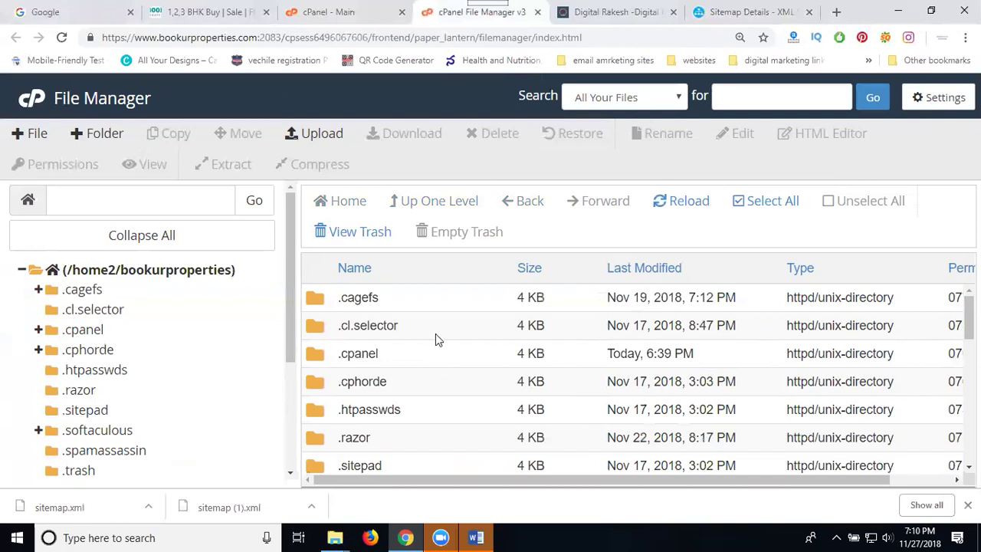
{"action": "scroll", "coordinate": [422, 326], "scroll_direction": "down", "scroll_amount": 5}
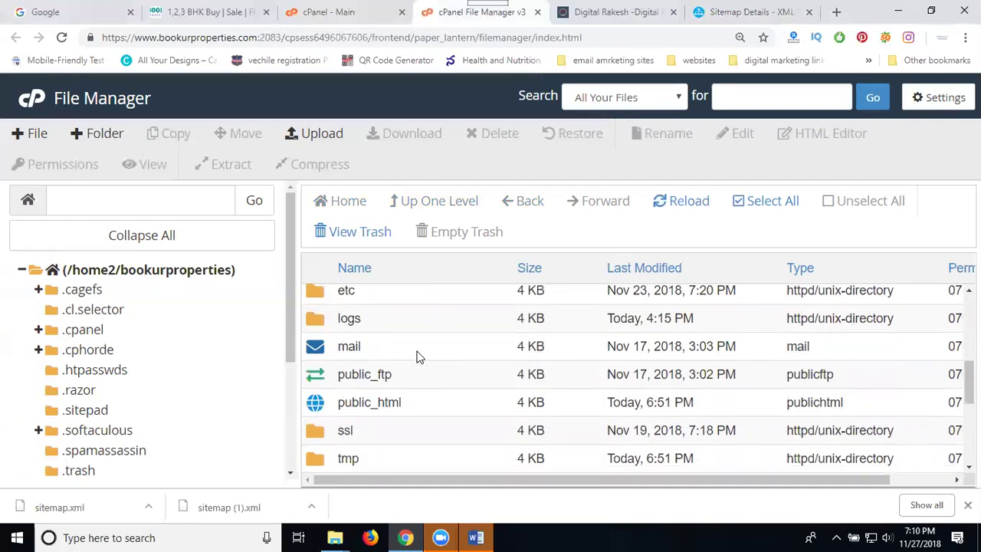
{"action": "double_click", "coordinate": [423, 397]}
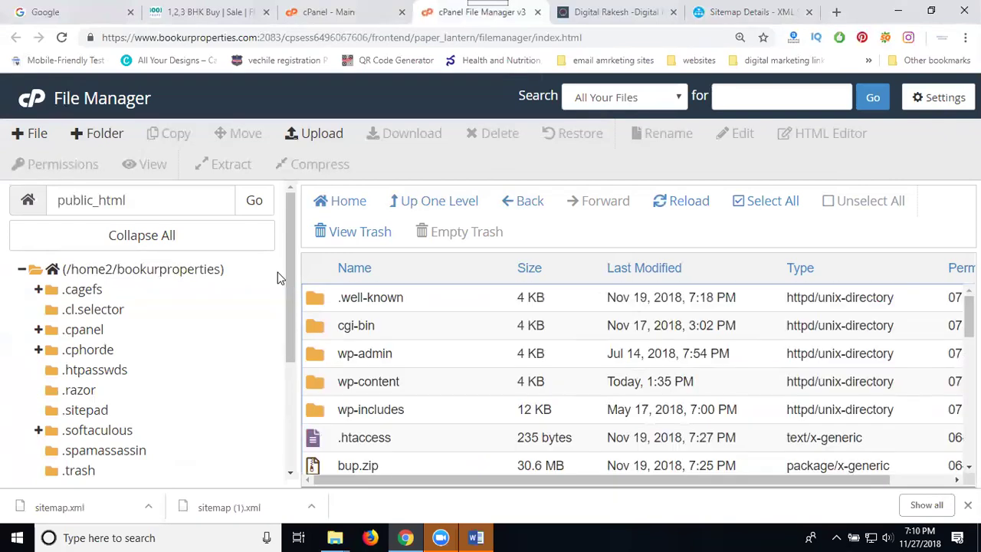
{"action": "left_click", "coordinate": [321, 141]}
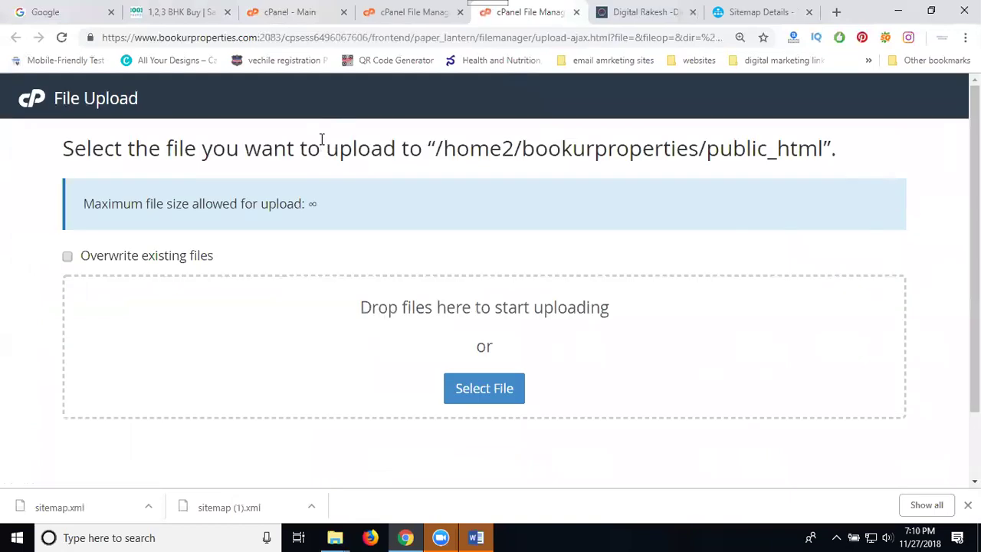
Upload sitemap.xml from the Downloads folder into public_html
{"action": "left_click", "coordinate": [465, 390]}
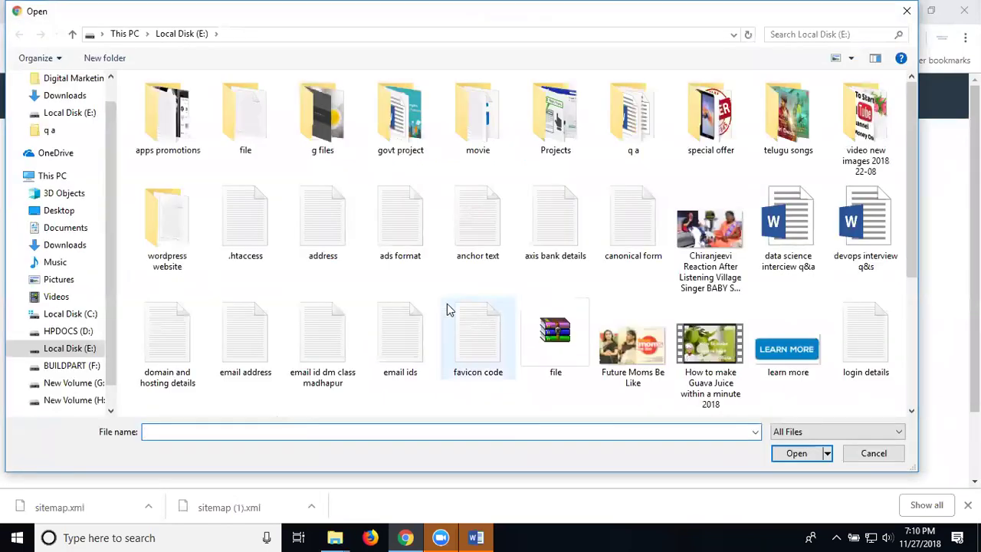
{"action": "left_click", "coordinate": [69, 246]}
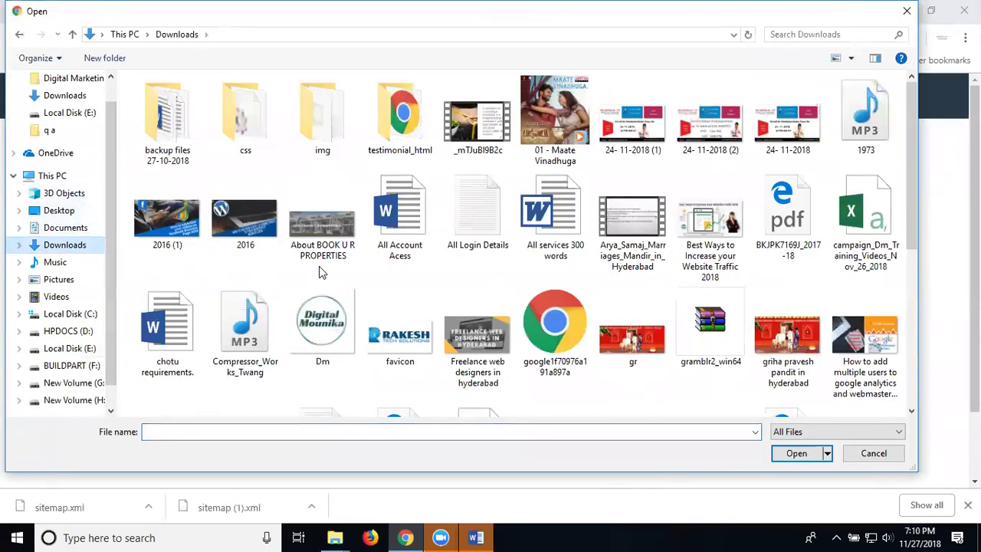
{"action": "left_click", "coordinate": [444, 318]}
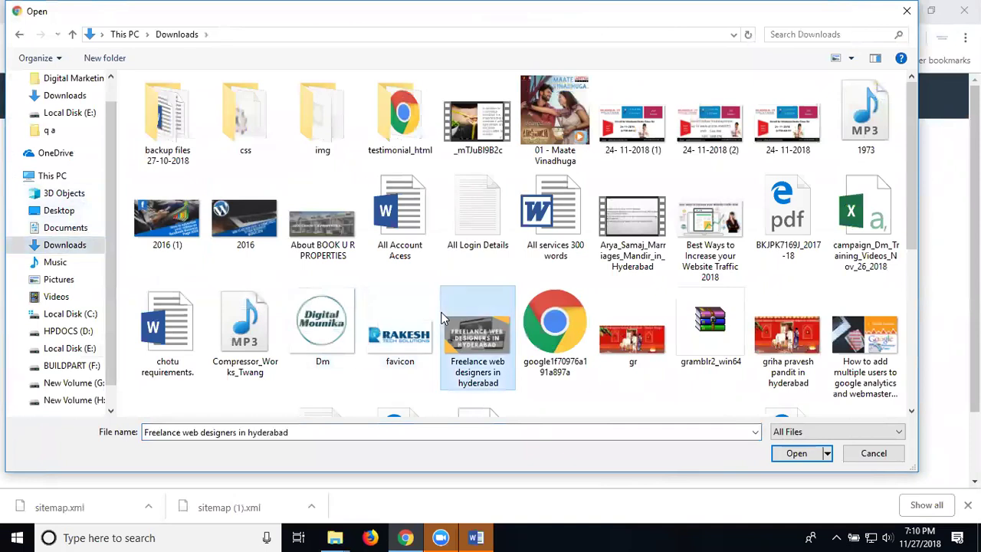
{"action": "scroll", "coordinate": [442, 319], "scroll_direction": "down", "scroll_amount": 3}
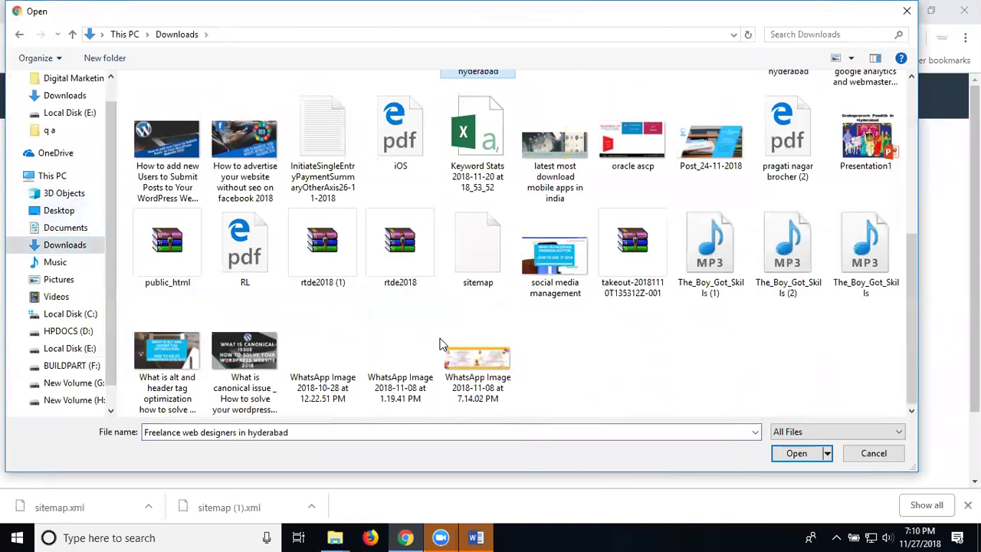
{"action": "double_click", "coordinate": [473, 277]}
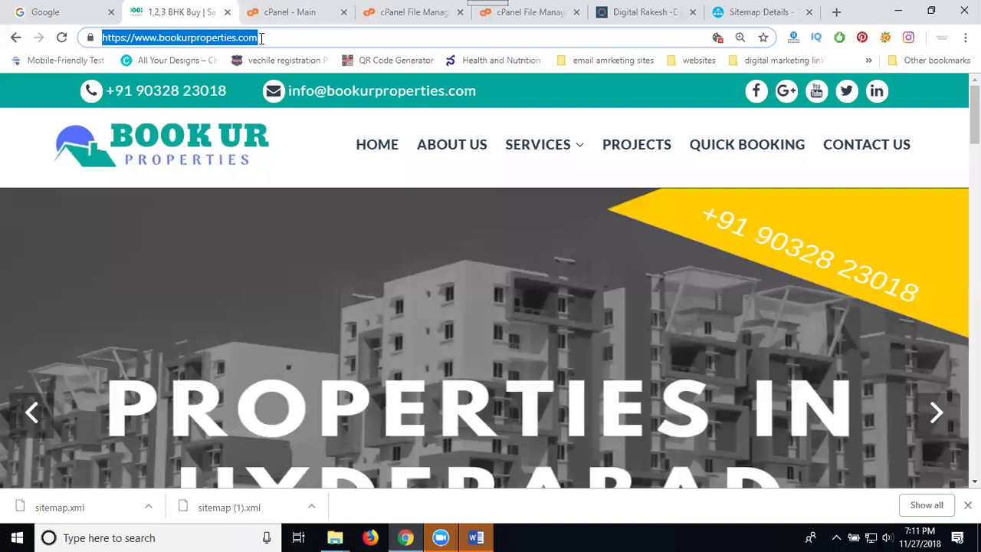
Load bookurproperties.com/sitemap.xml in Chrome to confirm the sitemap is live
{"action": "left_click", "coordinate": [260, 38]}
{"action": "type", "text": "/"}
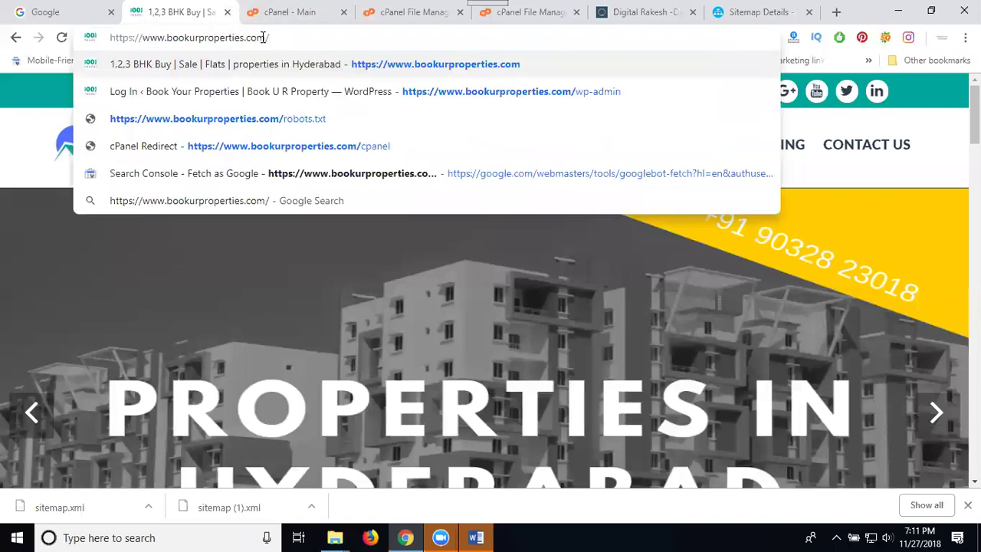
{"action": "type", "text": "sitemap.xml"}
{"action": "key", "text": "Return"}
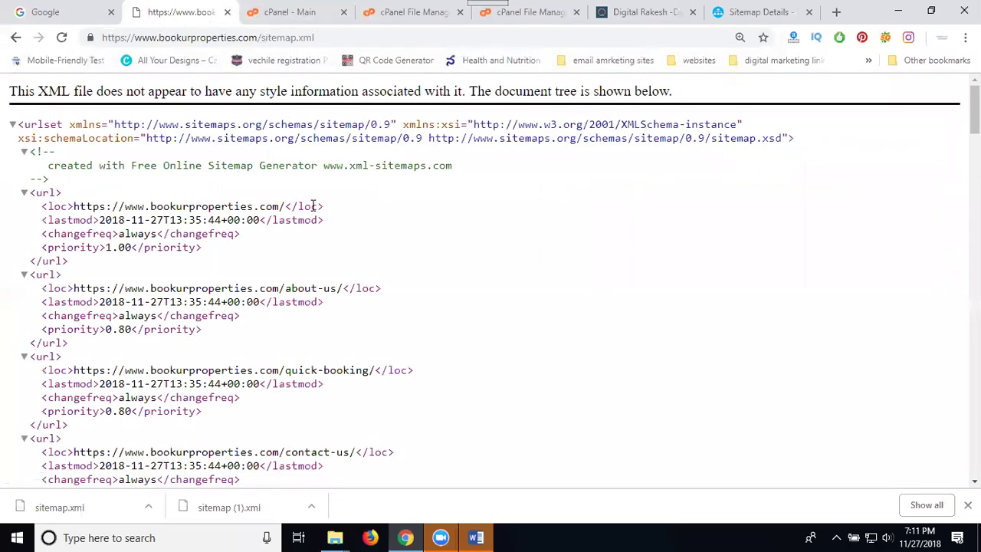
{"action": "scroll", "coordinate": [313, 206], "scroll_direction": "down", "scroll_amount": 4}
{"action": "scroll", "coordinate": [310, 206], "scroll_direction": "down", "scroll_amount": 3}
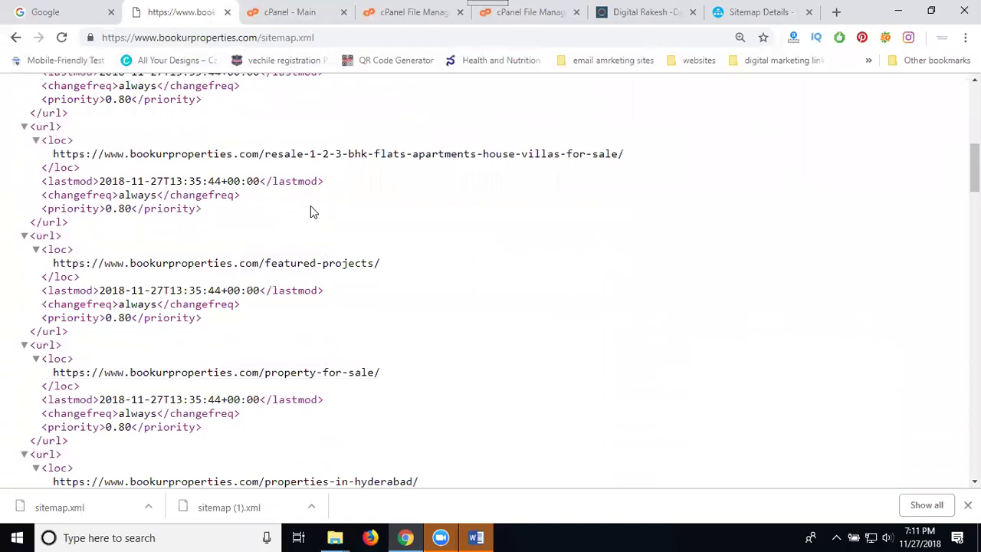
{"action": "scroll", "coordinate": [311, 205], "scroll_direction": "down", "scroll_amount": 2}
{"action": "scroll", "coordinate": [310, 206], "scroll_direction": "down", "scroll_amount": 1}
{"action": "scroll", "coordinate": [310, 205], "scroll_direction": "down", "scroll_amount": 2}
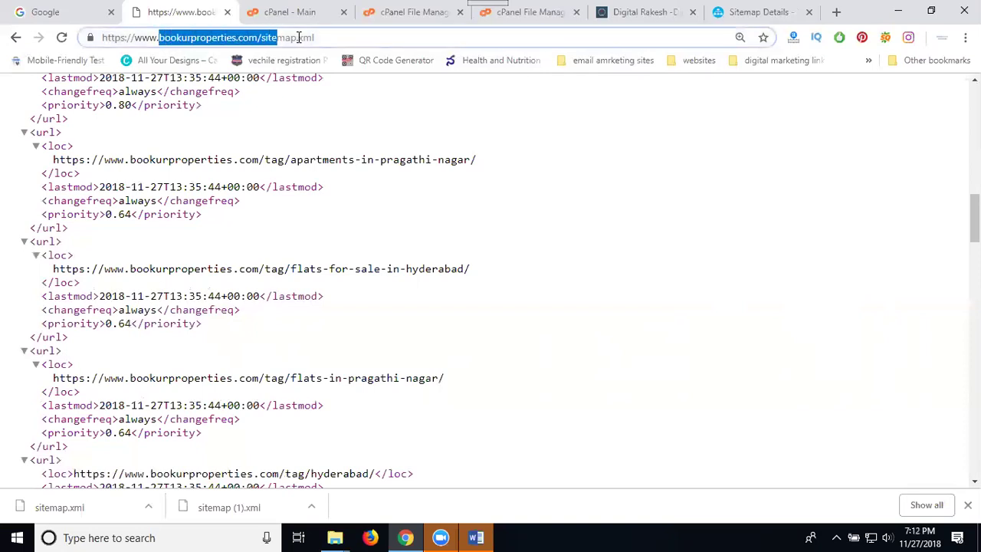
{"action": "left_click_drag", "start_coordinate": [162, 37], "coordinate": [321, 36]}
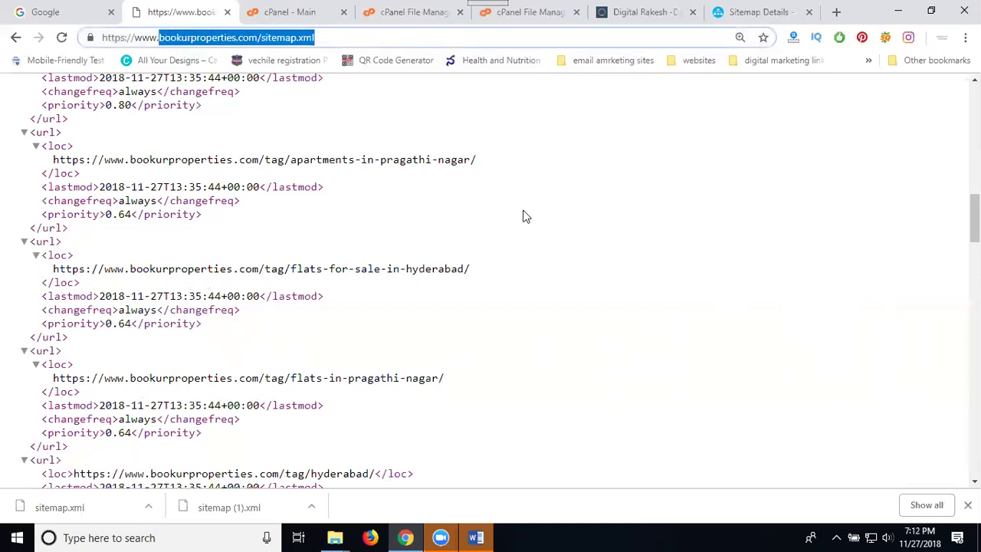